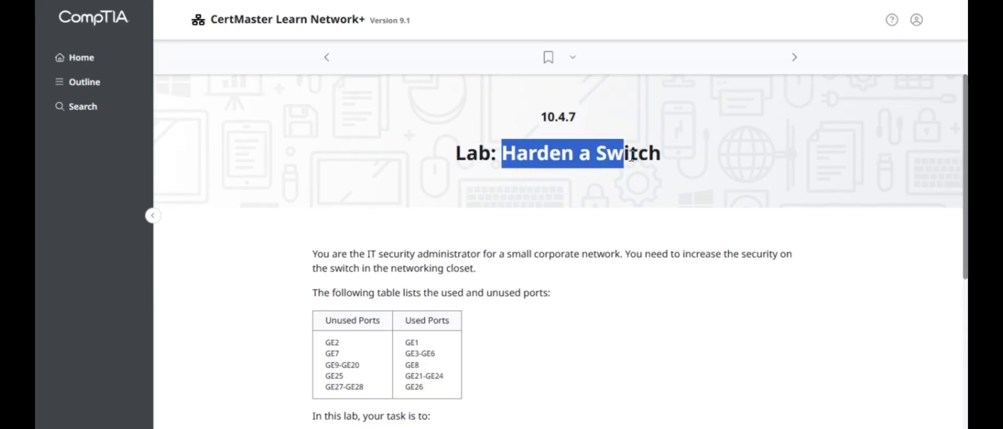
Read the Harden a Switch lab scenario and its table of unused and used ports.
click(662, 156)
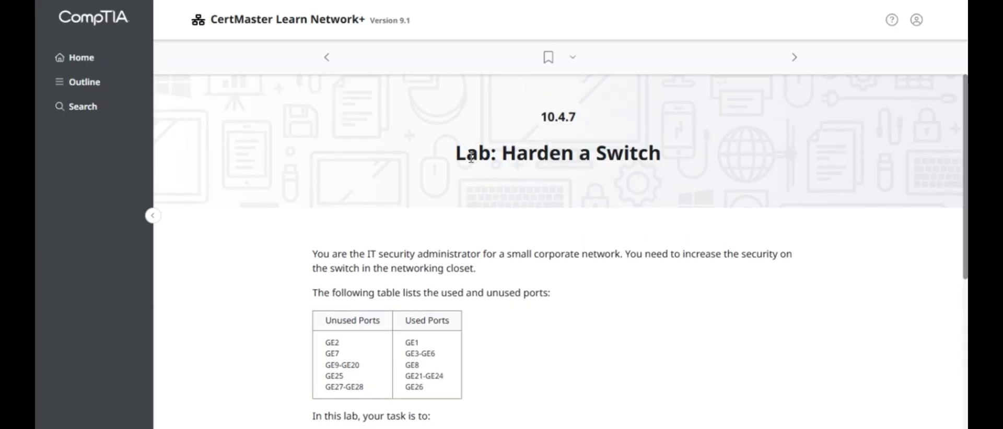
scroll(470, 157, down, 3)
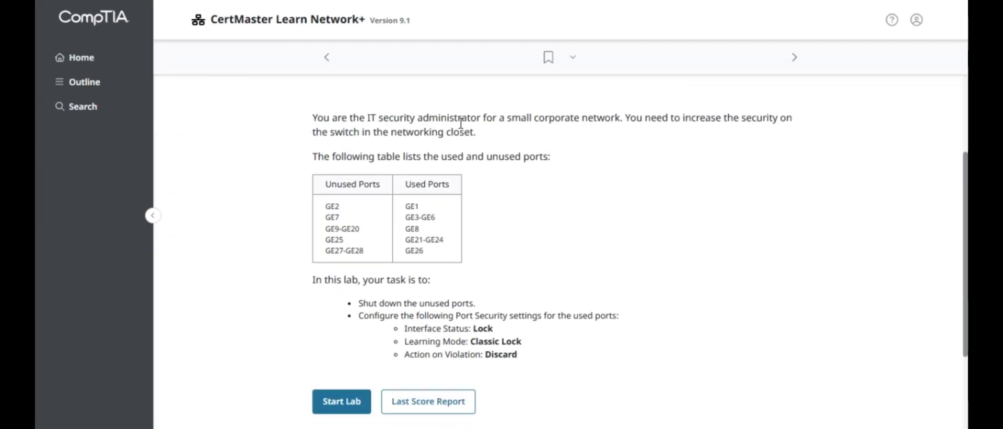
drag(667, 119, 783, 124)
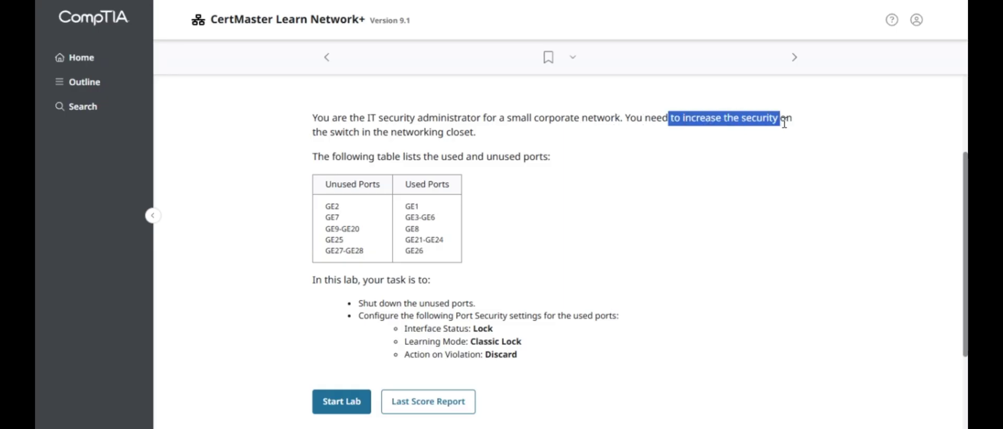
drag(328, 131, 478, 137)
click(478, 137)
scroll(459, 129, down, 2)
drag(394, 91, 548, 90)
click(486, 89)
drag(405, 116, 326, 116)
click(328, 128)
scroll(328, 128, down, 1)
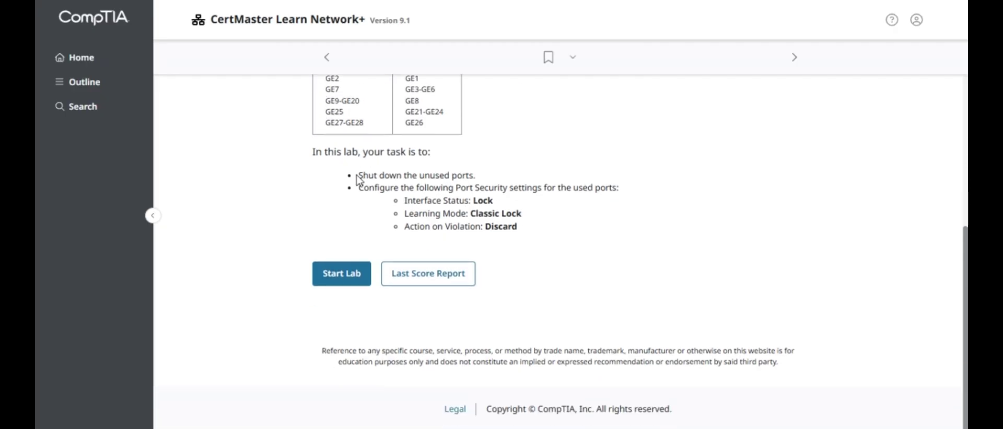
Review the lab tasks for shutting down unused ports and configuring port security on the used ports.
drag(358, 178, 612, 188)
click(475, 173)
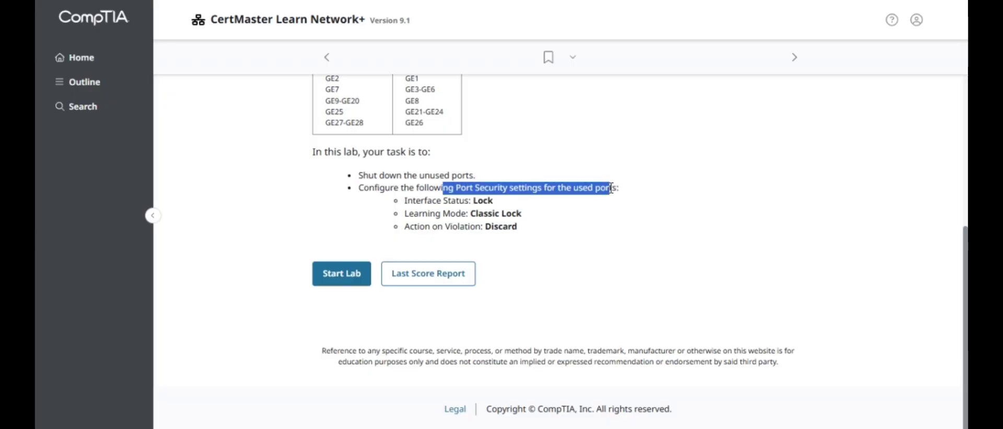
key(shift+Home)
key(Left)
shift+click(581, 188)
click(577, 188)
drag(442, 201, 523, 214)
drag(454, 225, 521, 229)
click(523, 229)
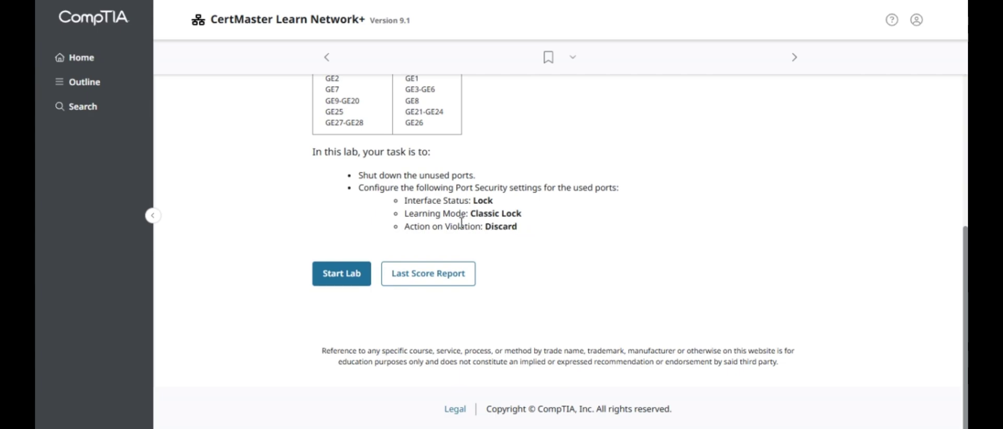
Start the Harden a Switch lab.
scroll(459, 224, up, 5)
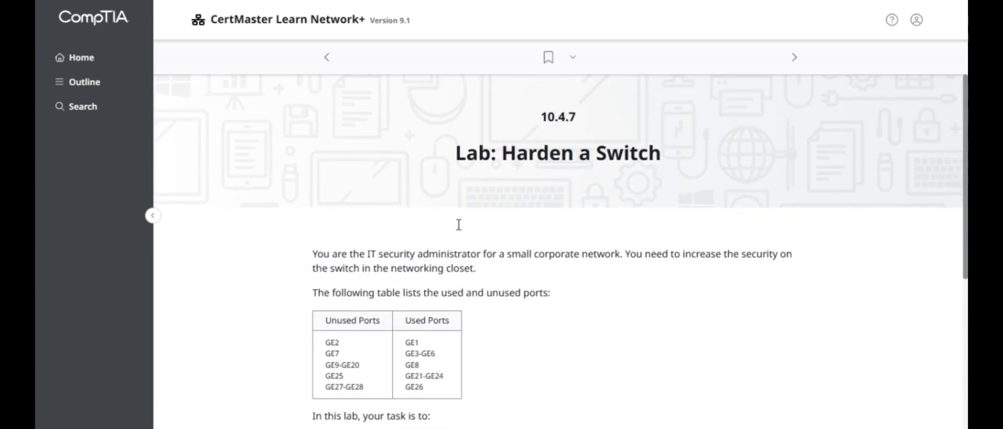
scroll(460, 231, down, 5)
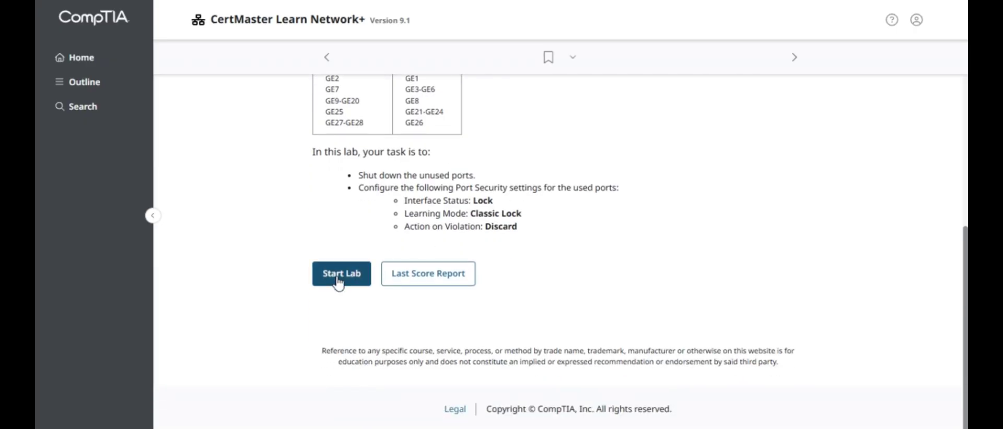
click(338, 281)
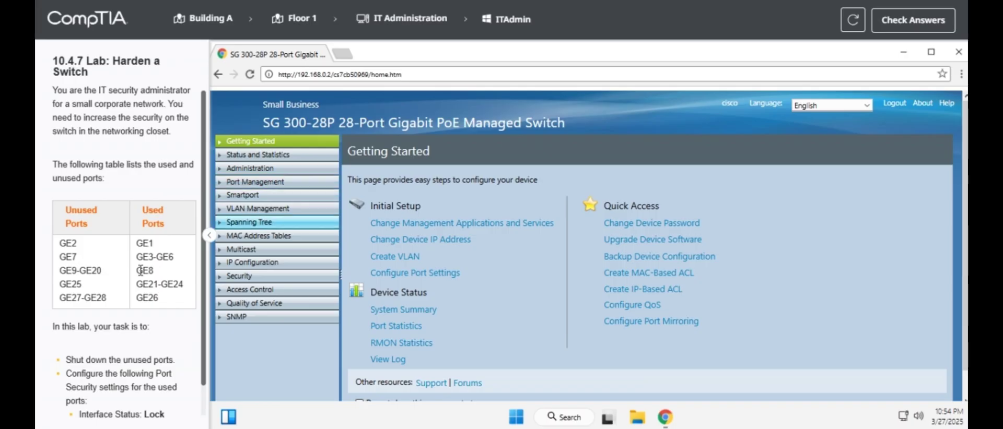
Check the lab's unused ports and open the switch's Port Settings page.
scroll(116, 291, down, 1)
drag(66, 326, 173, 328)
drag(65, 175, 87, 196)
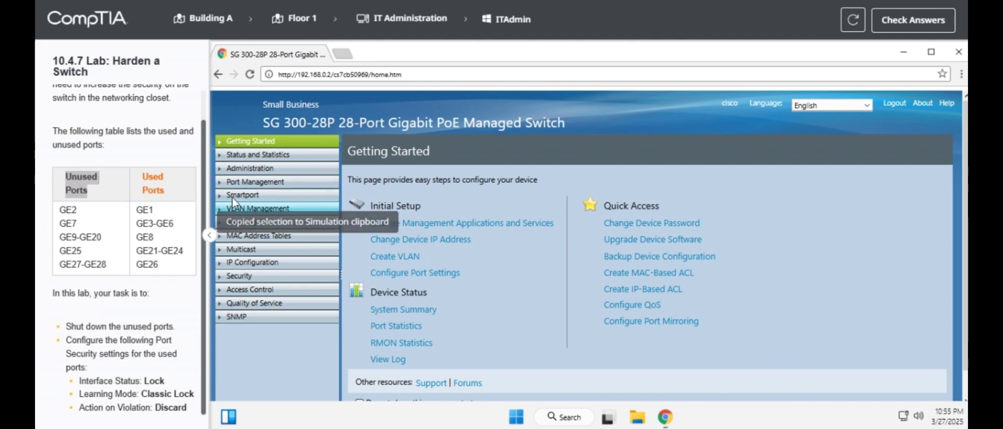
click(256, 168)
click(260, 169)
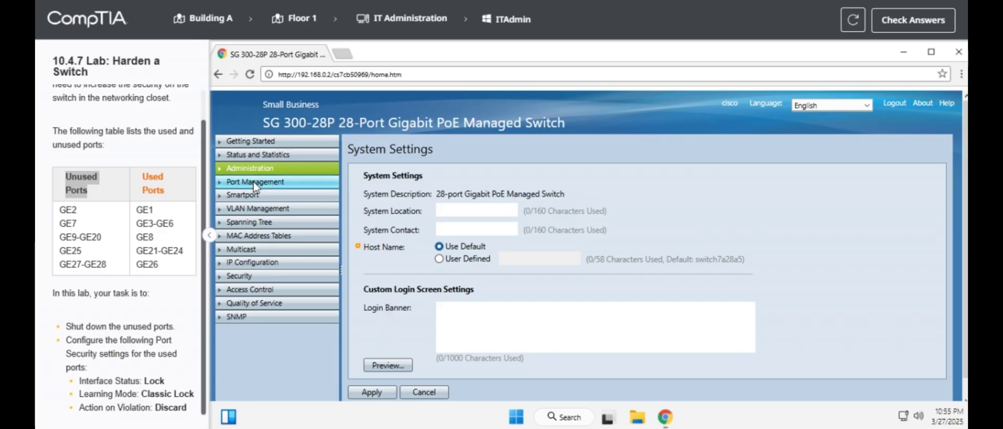
click(255, 183)
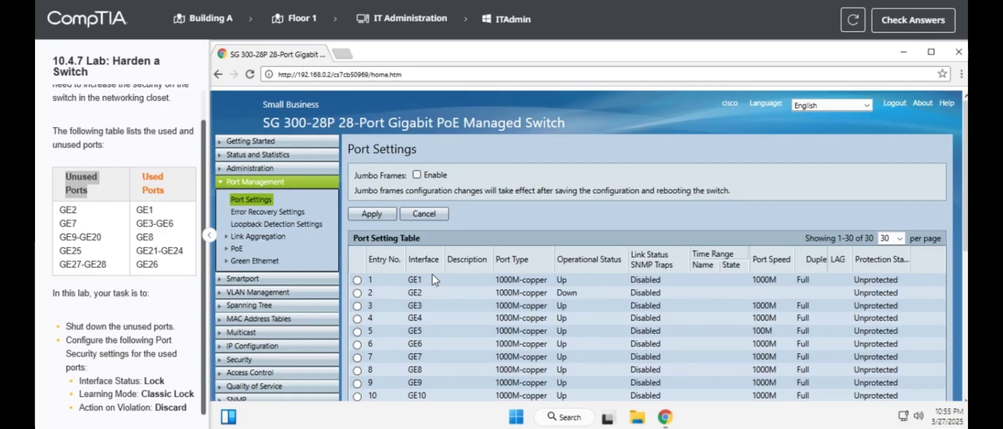
Set the administrative status of port GE2 to Down and apply it.
scroll(440, 278, down, 1)
scroll(440, 278, down, 1)
click(413, 171)
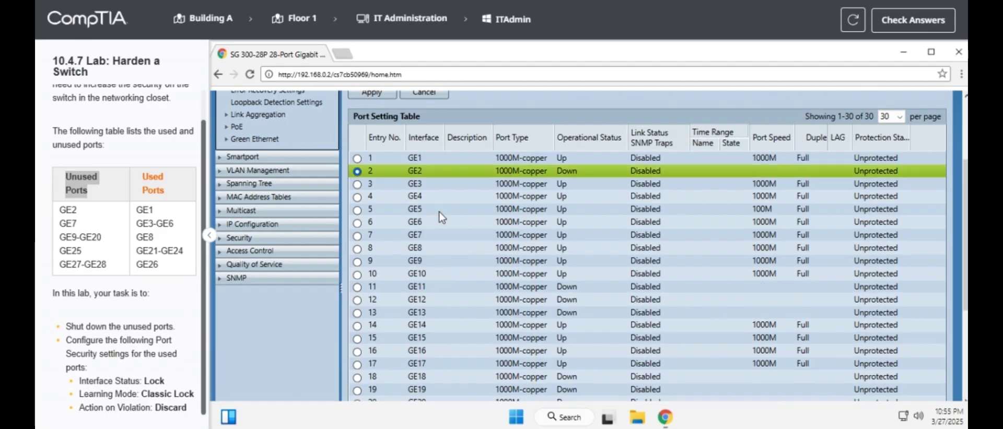
scroll(459, 240, down, 3)
click(473, 371)
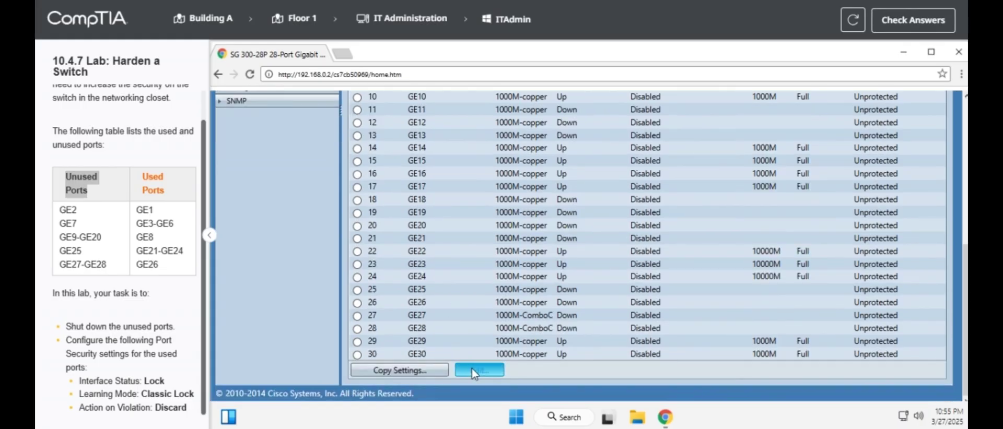
click(349, 168)
scroll(423, 269, down, 2)
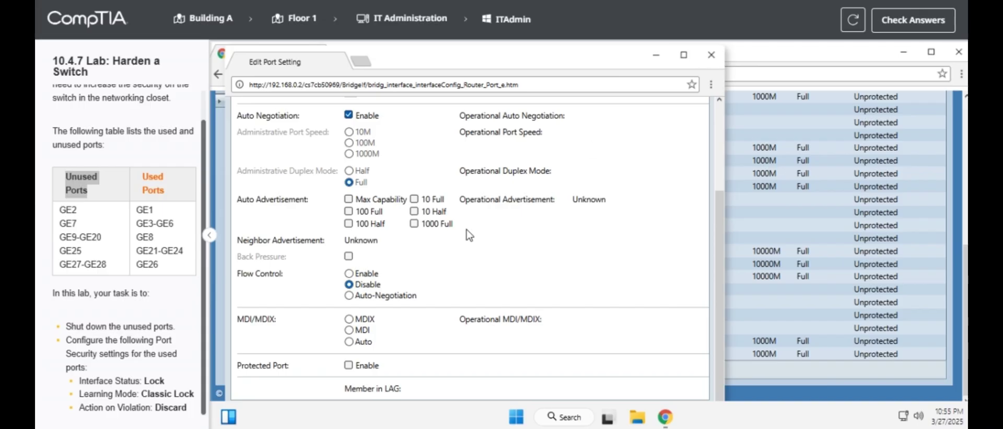
click(684, 54)
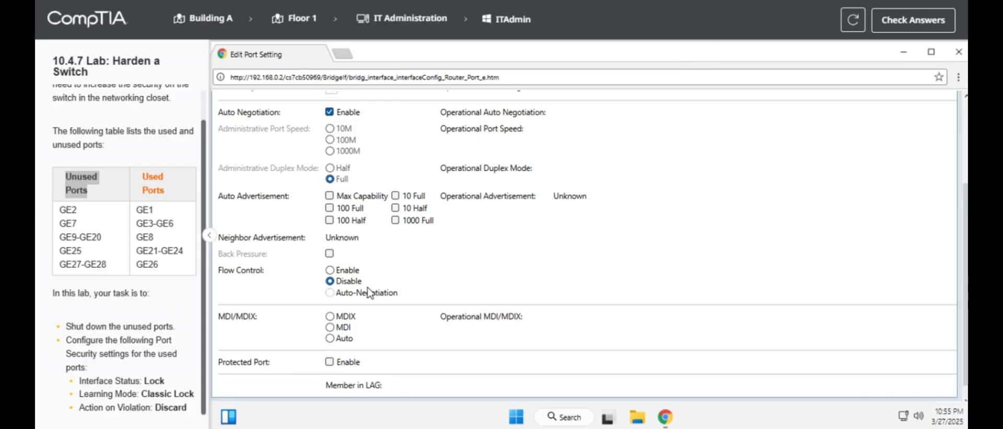
scroll(589, 246, down, 1)
click(249, 399)
Set the administrative status of port GE7 to Down, apply it and close the port editor.
scroll(309, 331, up, 5)
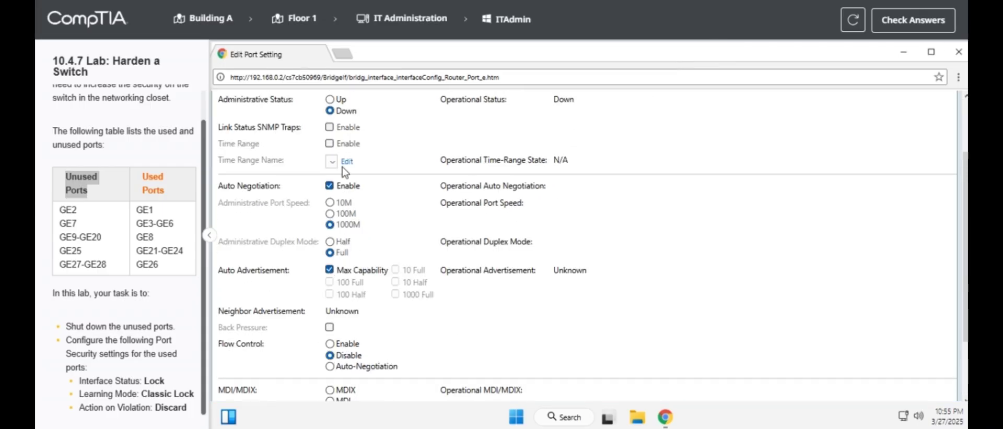
click(361, 140)
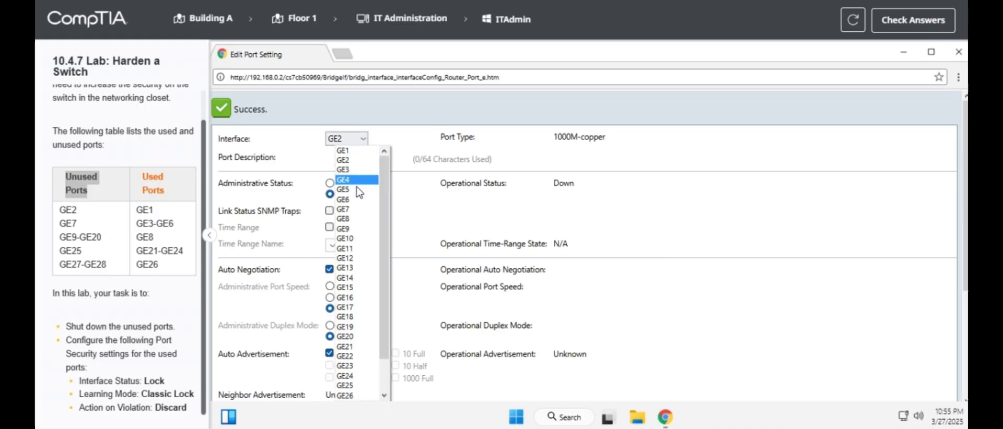
click(349, 213)
scroll(343, 203, down, 3)
click(236, 395)
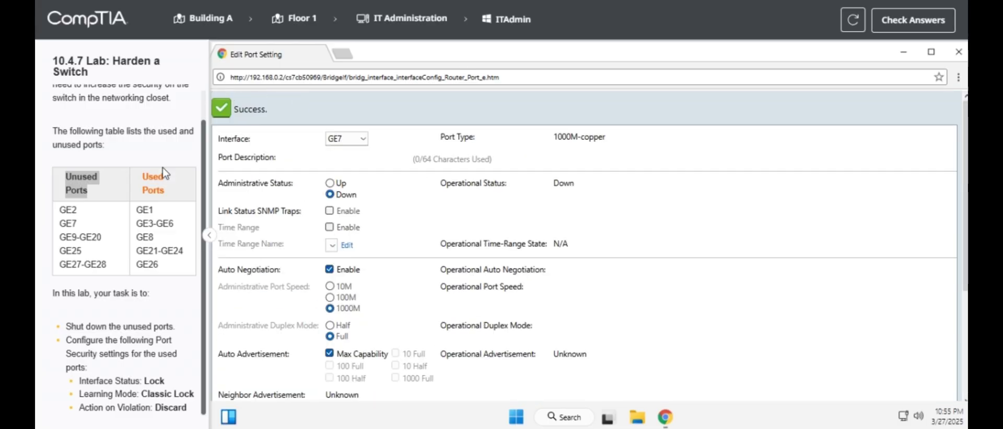
drag(66, 224, 72, 223)
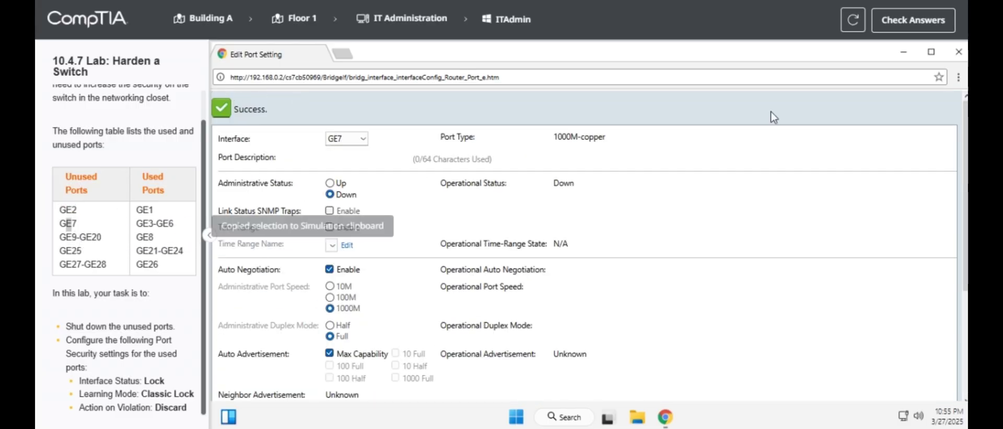
click(958, 51)
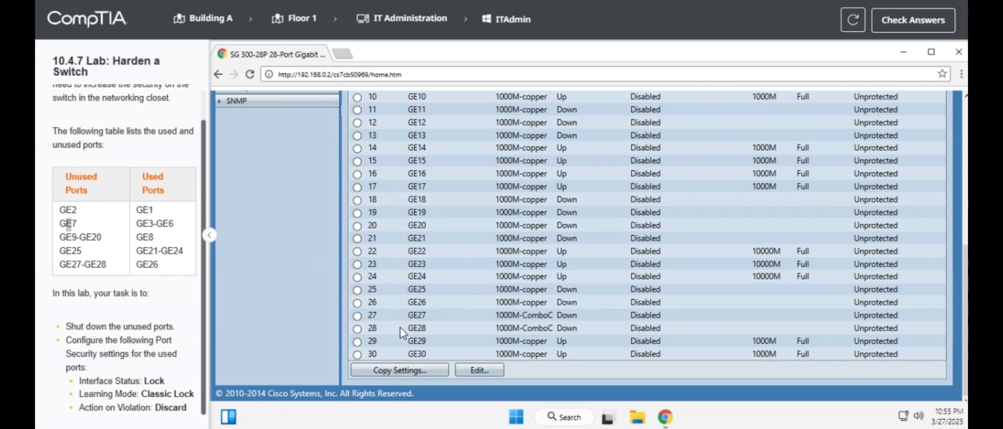
Copy the GE2 port configuration to ports 9-20.
click(401, 372)
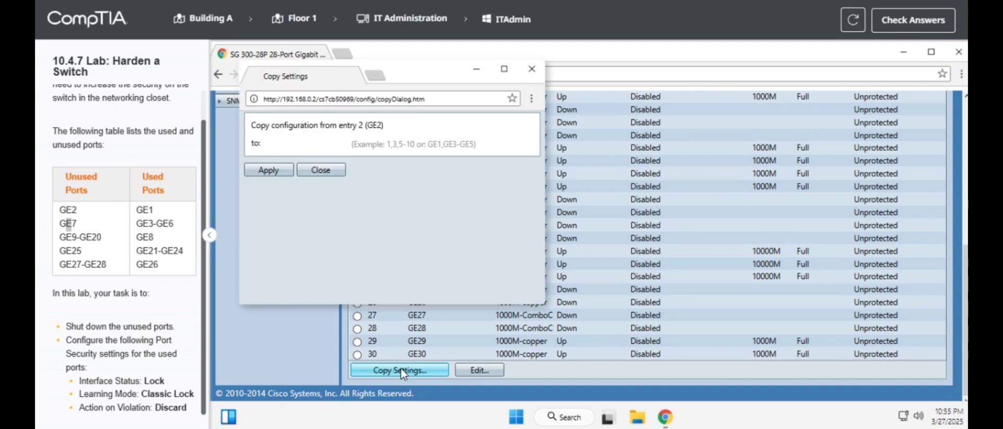
click(312, 143)
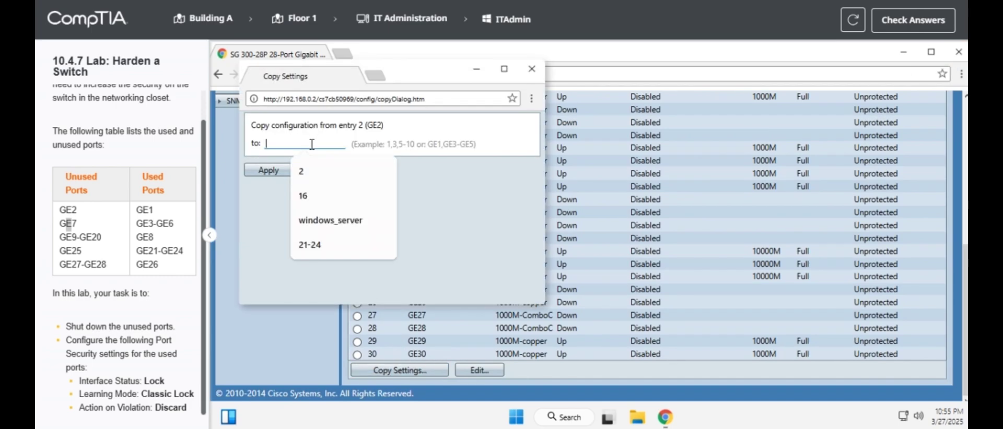
text(g)
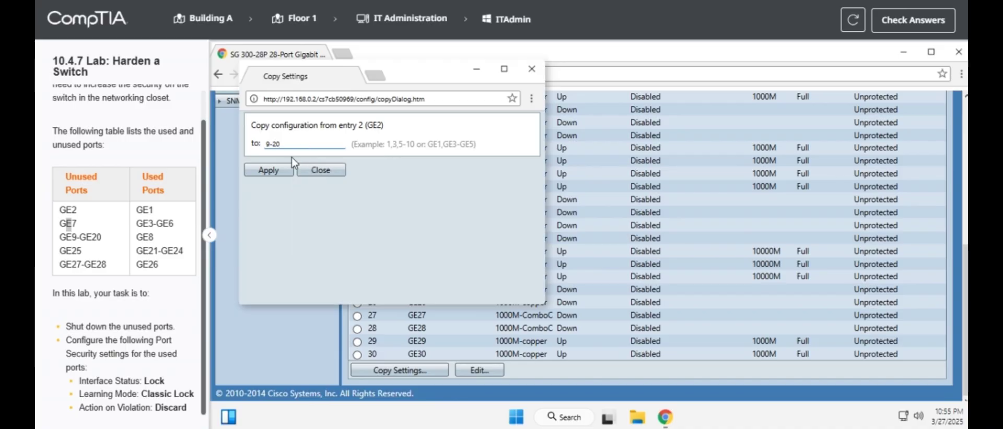
click(281, 170)
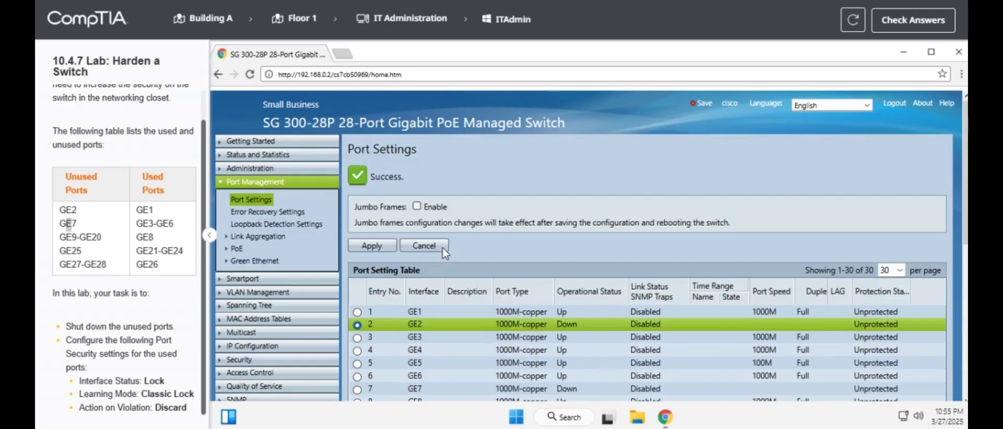
Set the administrative status of port GE25 to Down, apply it and close the port editor.
scroll(443, 249, down, 6)
click(443, 251)
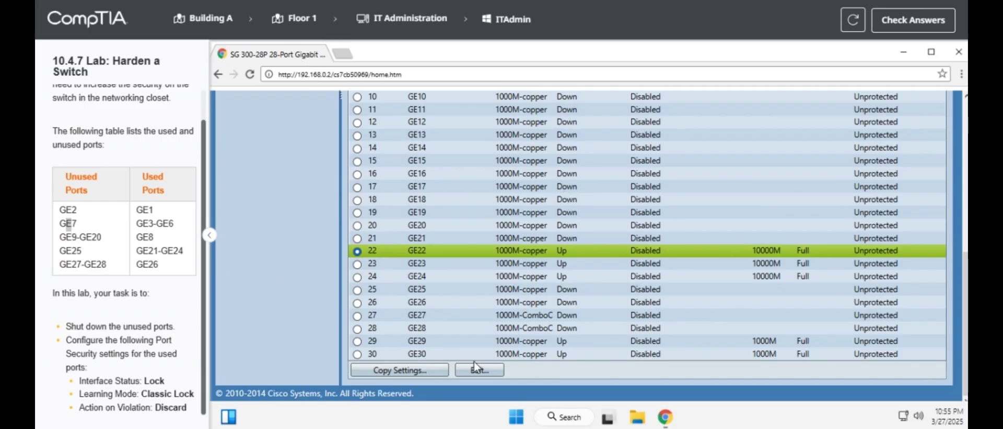
click(444, 290)
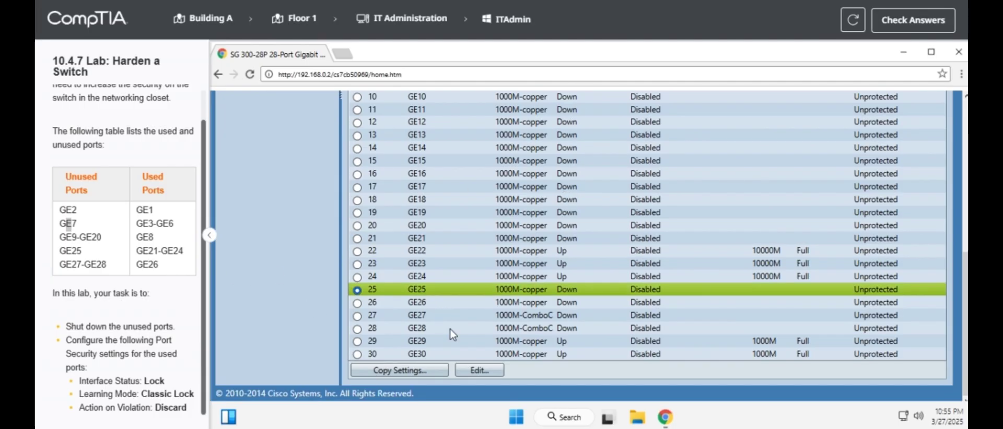
click(479, 370)
click(361, 168)
click(685, 58)
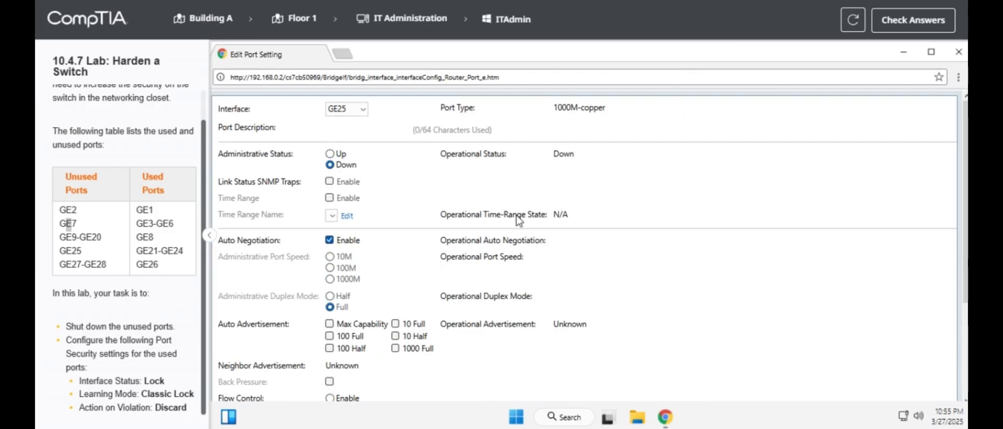
scroll(399, 302, down, 3)
click(236, 398)
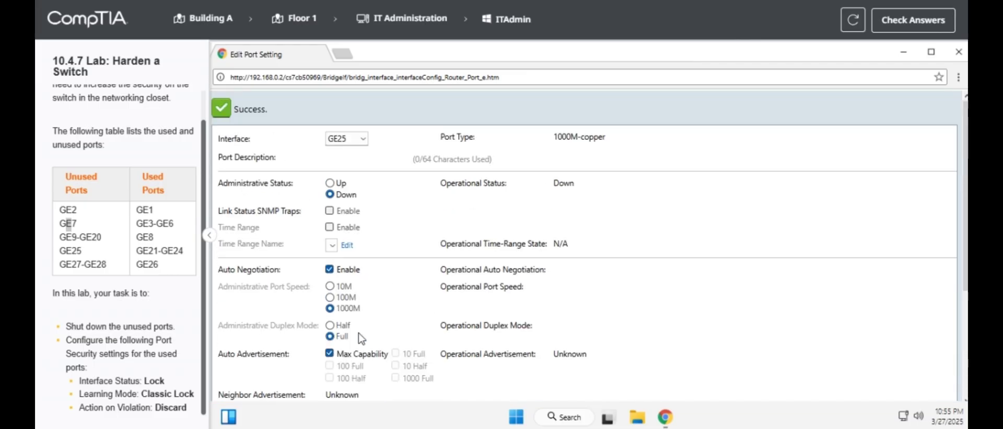
scroll(347, 324, down, 3)
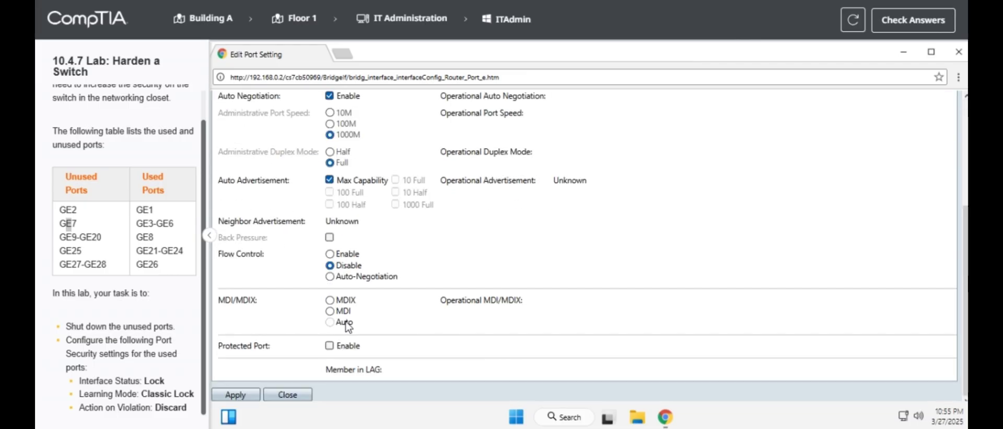
click(298, 397)
Copy the GE25 port configuration to ports 27-28 and recheck the shutdown task in the lab instructions.
click(407, 372)
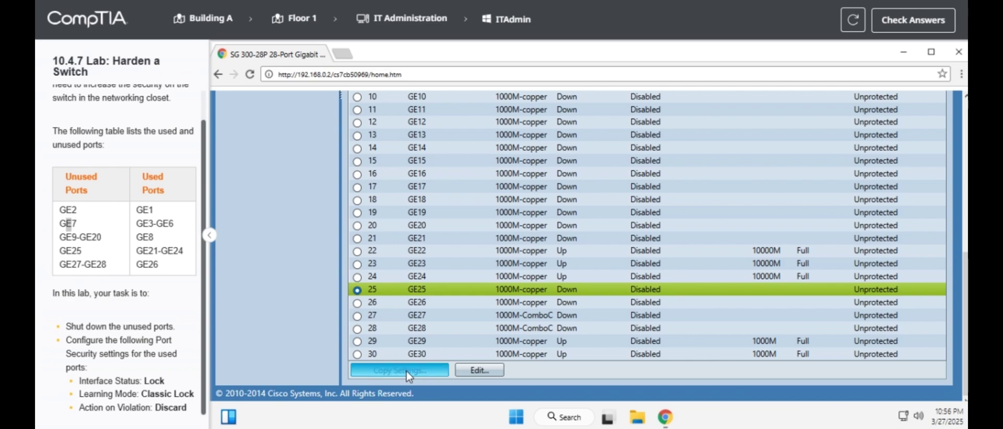
click(320, 144)
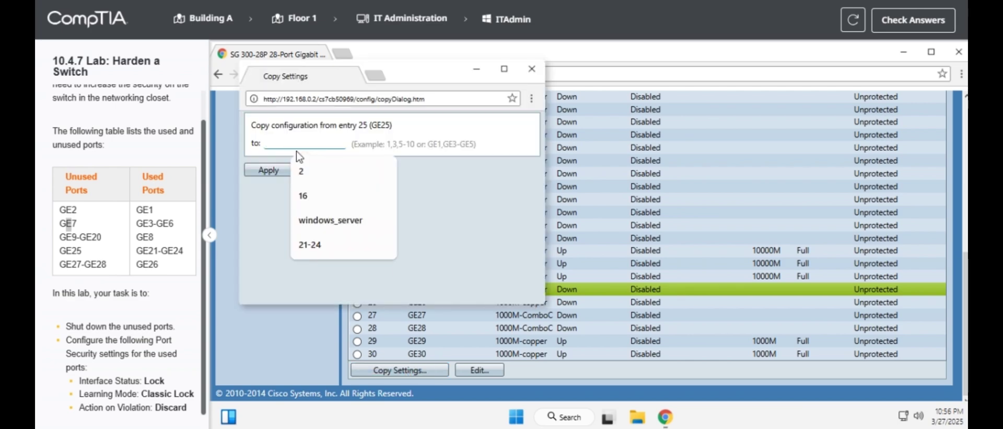
text(27-28)
click(274, 171)
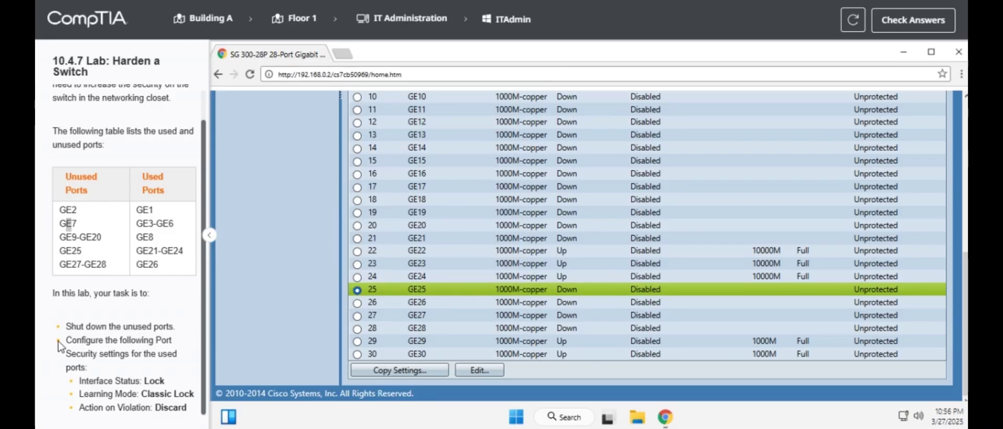
drag(67, 327, 176, 329)
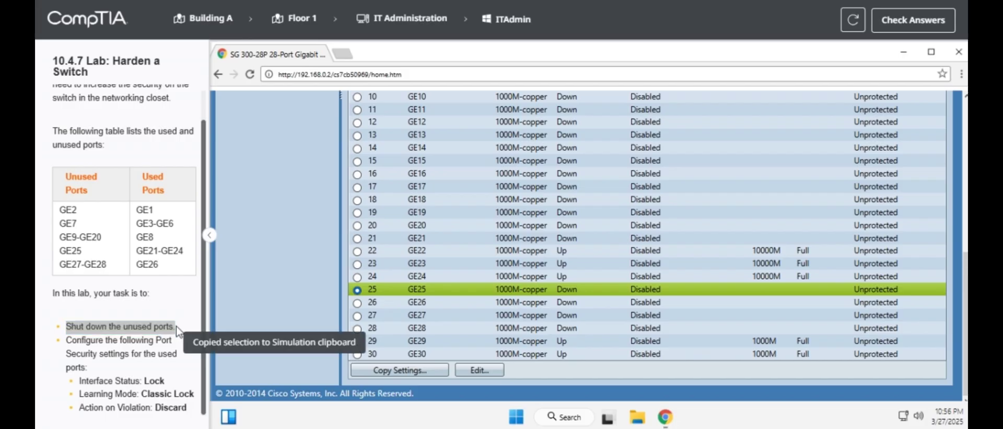
drag(60, 160, 149, 266)
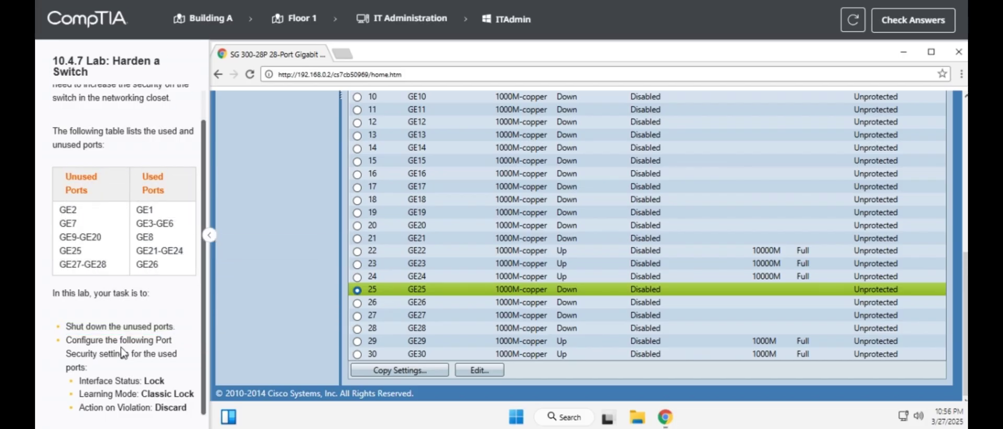
drag(147, 354, 168, 372)
scroll(324, 347, up, 6)
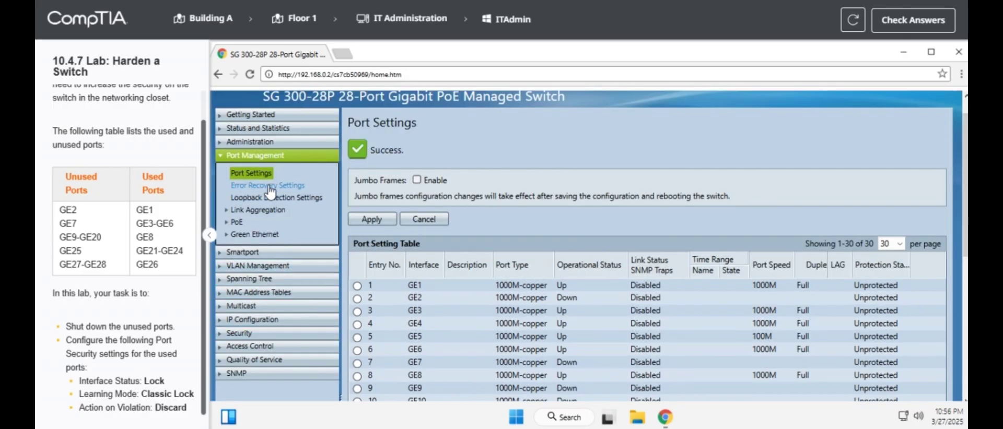
click(270, 186)
click(265, 218)
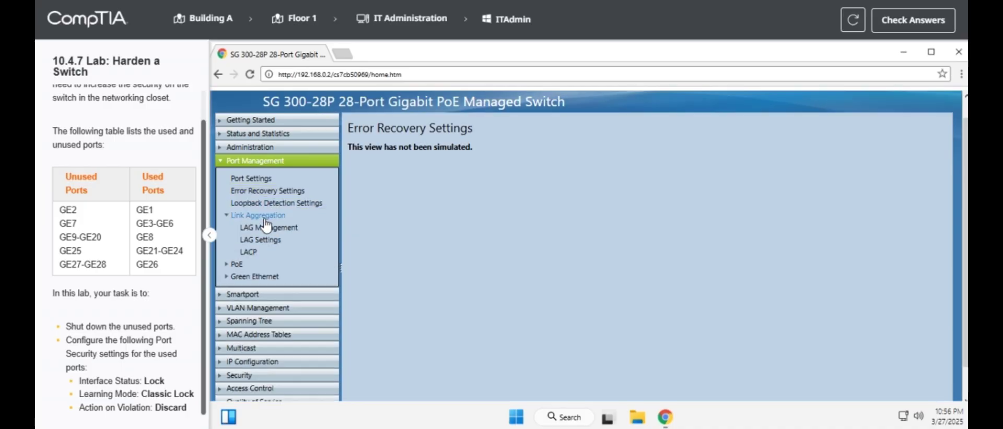
click(264, 217)
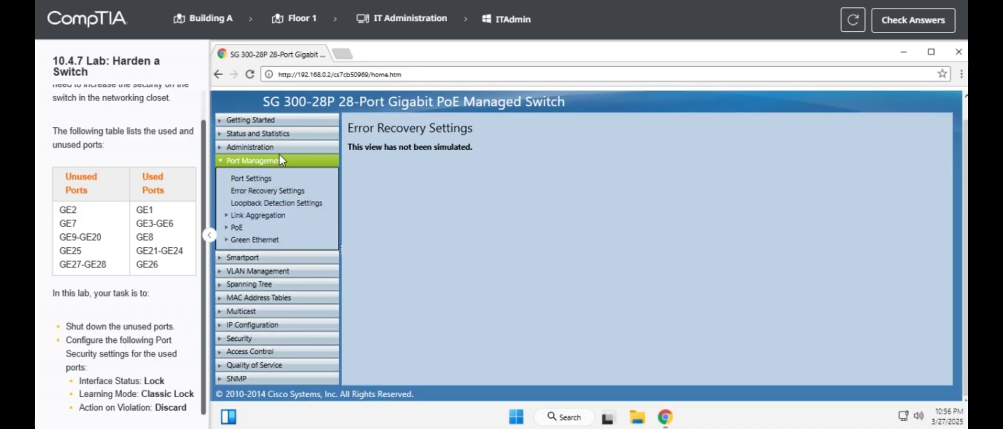
click(280, 160)
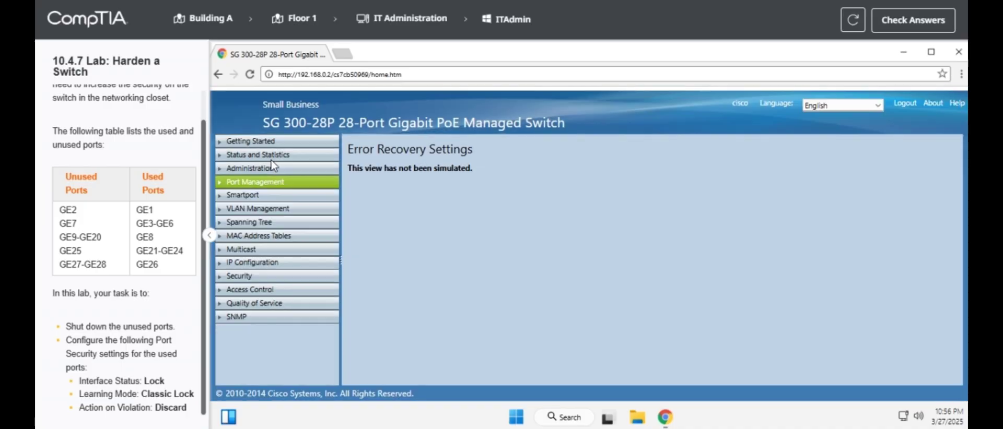
click(262, 212)
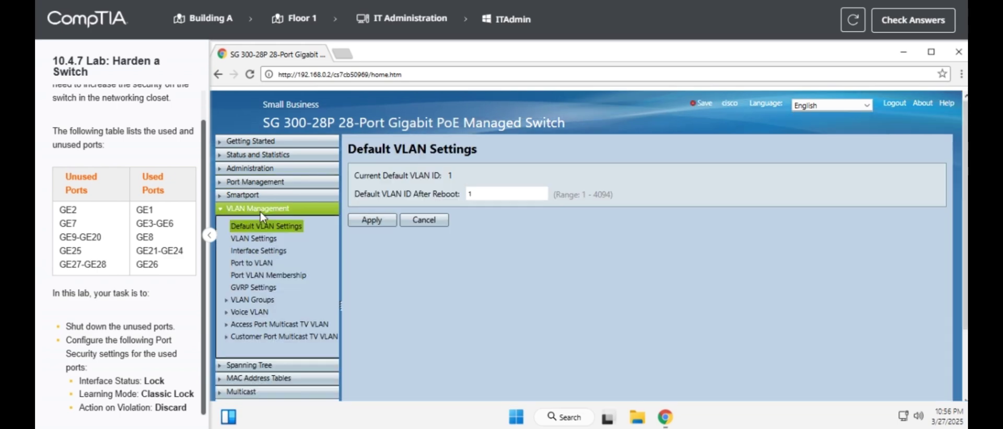
click(260, 211)
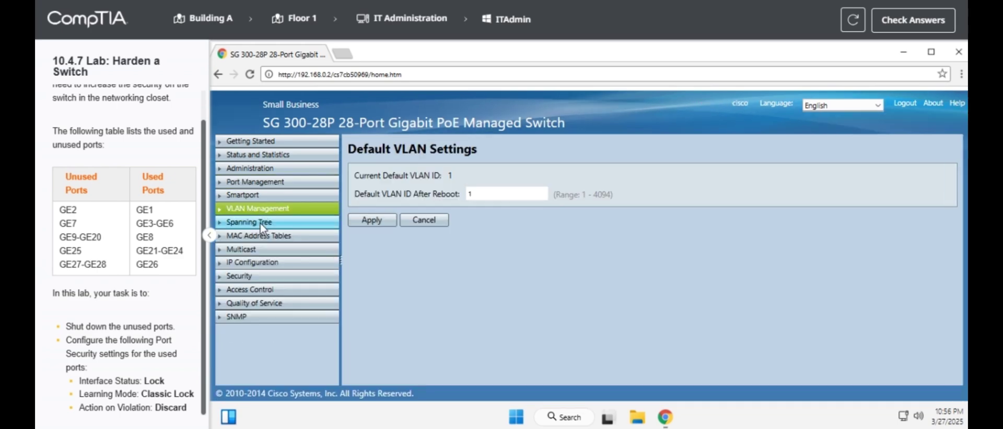
Open the Port Security settings from the switch's Security section.
click(259, 277)
scroll(259, 279, down, 3)
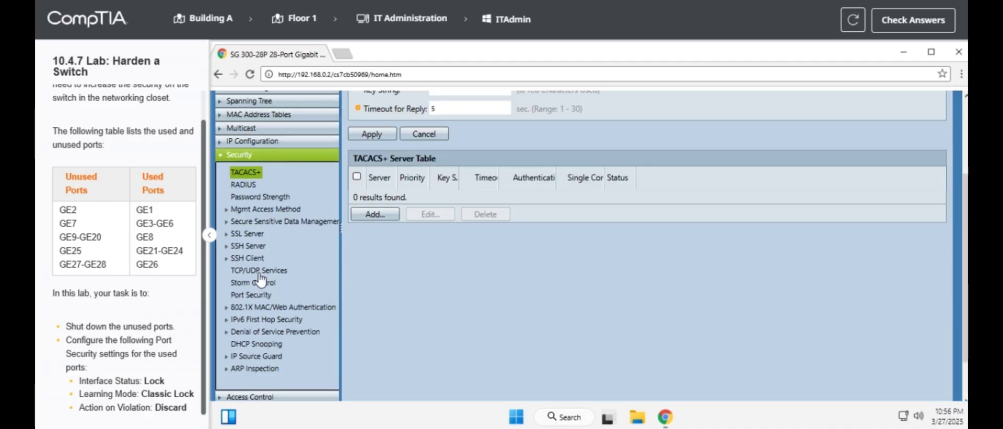
click(258, 295)
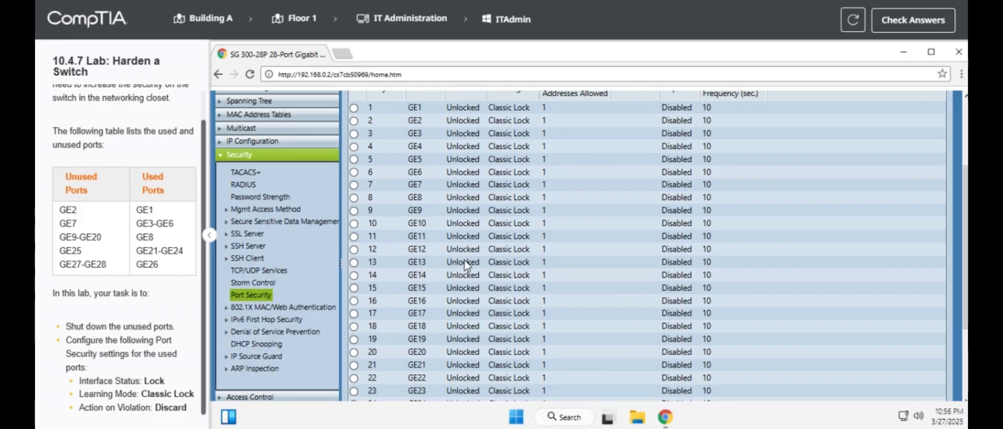
Set port GE1's interface status to Lock with Classic Lock learning and Discard on violation, apply it and close the editor.
scroll(465, 264, up, 2)
click(407, 168)
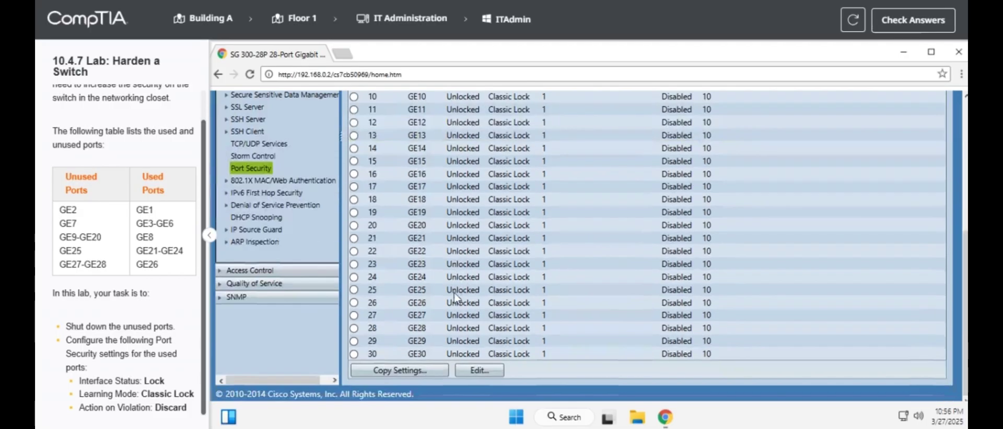
scroll(454, 297, down, 5)
click(479, 369)
drag(119, 384, 194, 394)
drag(138, 407, 187, 407)
click(385, 158)
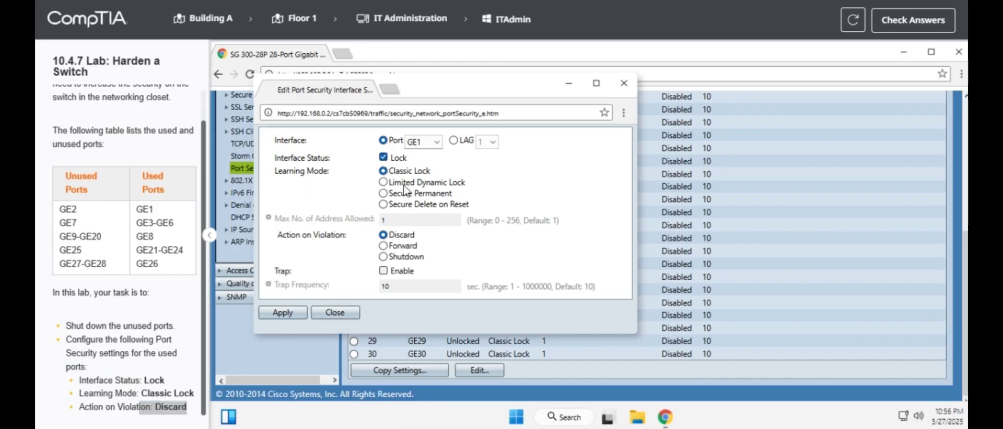
click(283, 313)
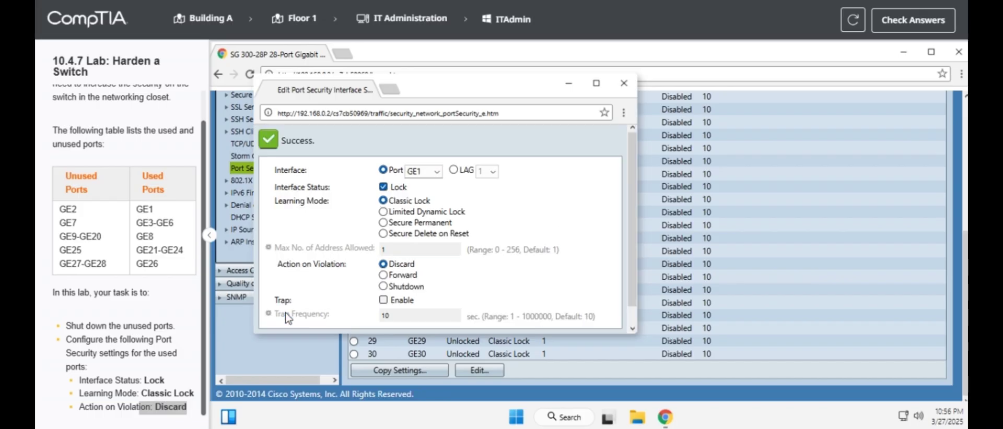
click(624, 83)
Copy the GE1 port security configuration to ports 3-6.
click(413, 370)
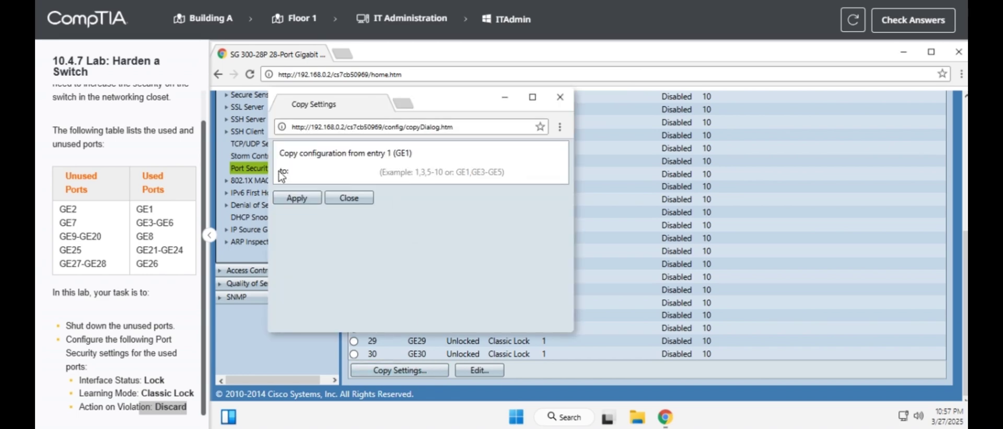
click(344, 176)
text(3-6)
click(297, 198)
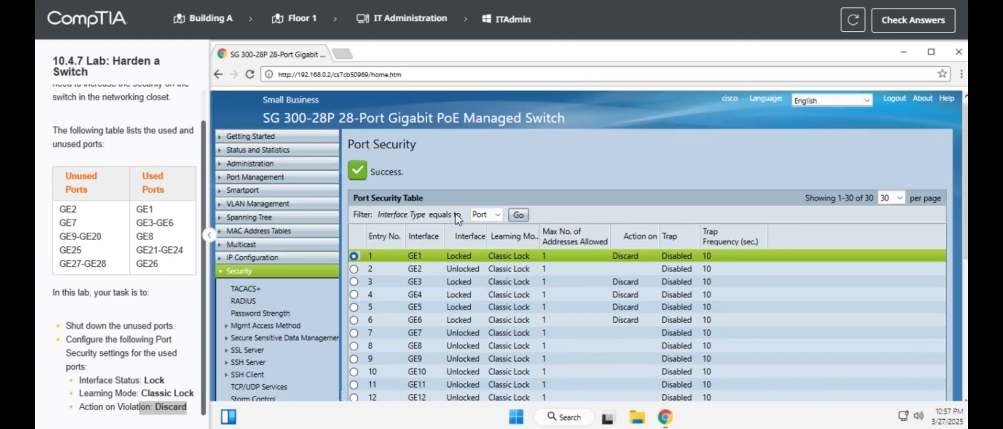
Set port GE8's interface status to Lock with Classic Lock learning and Discard on violation, apply it and close the editor.
click(397, 346)
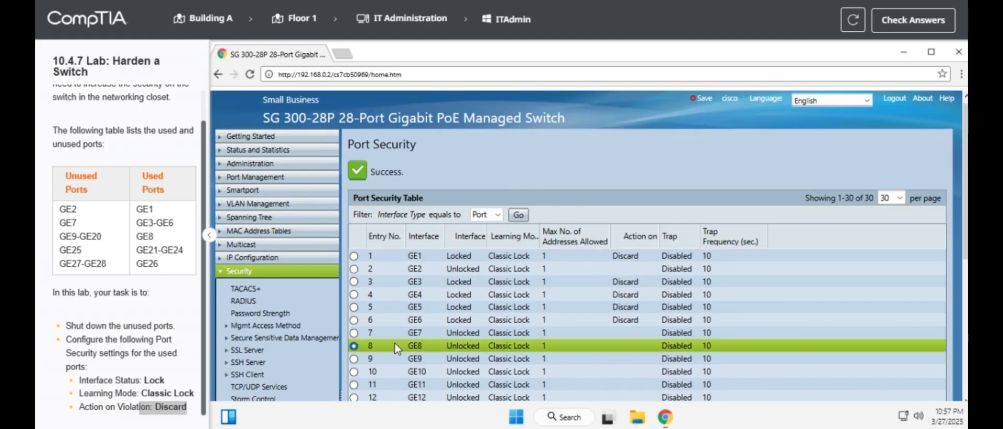
scroll(397, 349, down, 1)
scroll(397, 349, down, 3)
click(479, 371)
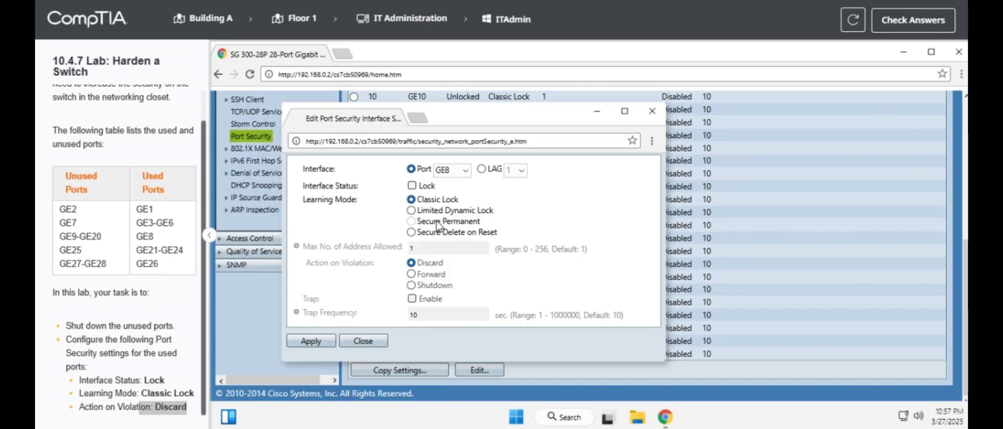
click(412, 186)
click(311, 341)
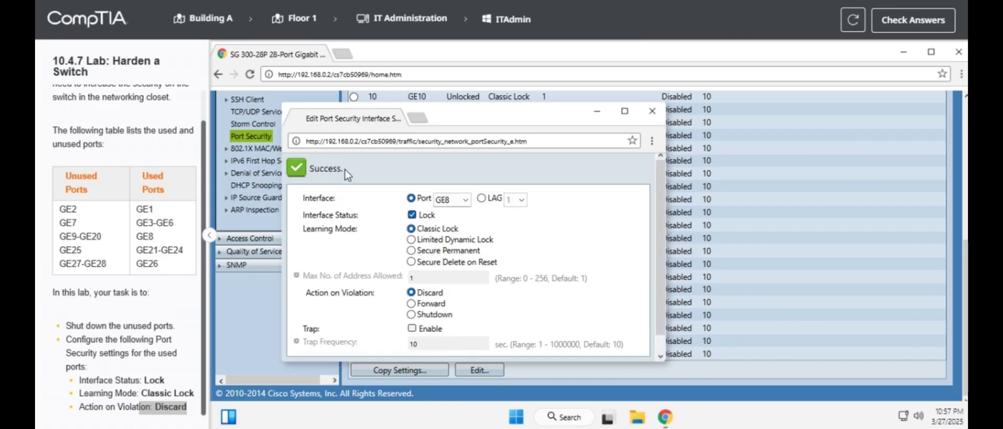
click(652, 111)
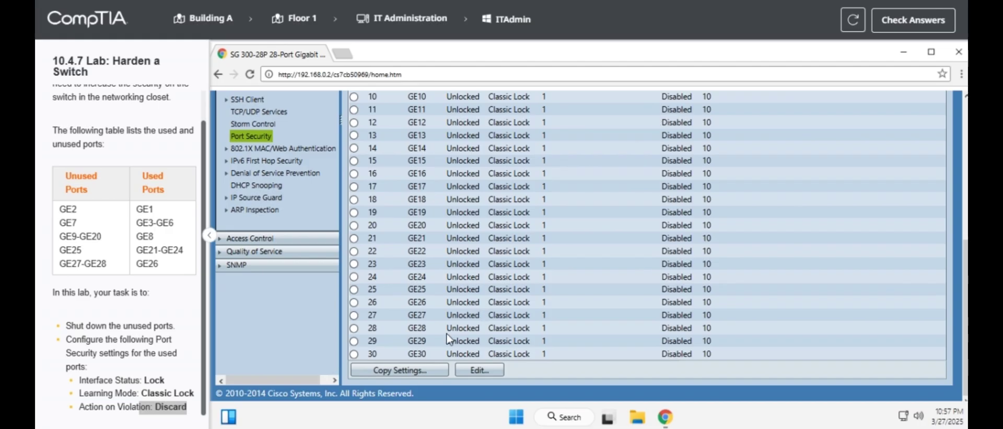
Copy the GE8 port security configuration to ports 21-24.
click(411, 370)
click(368, 198)
text(21-24)
click(334, 226)
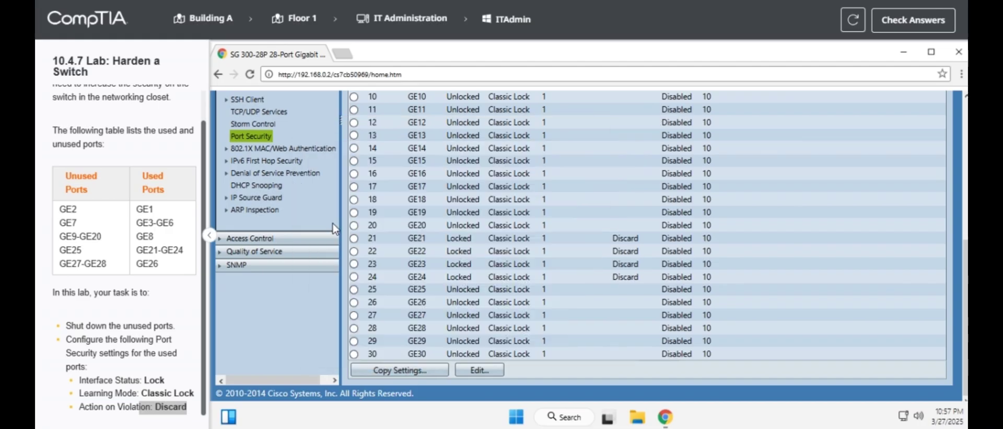
click(404, 277)
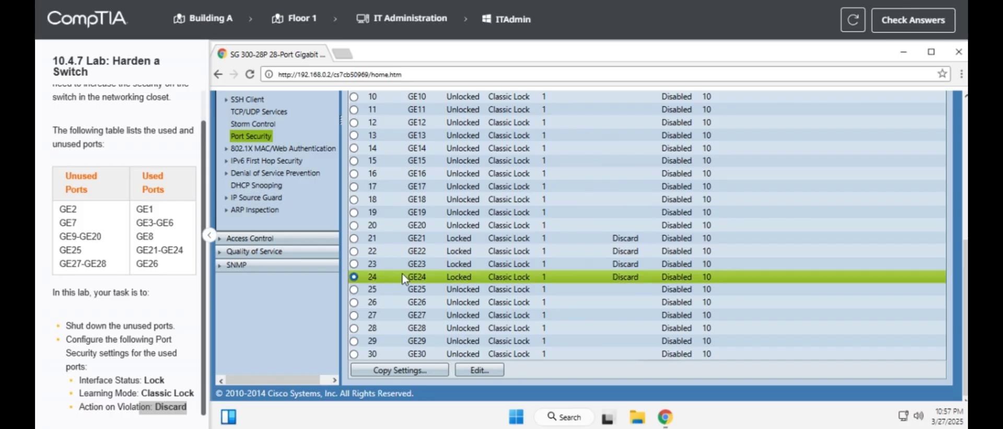
click(478, 370)
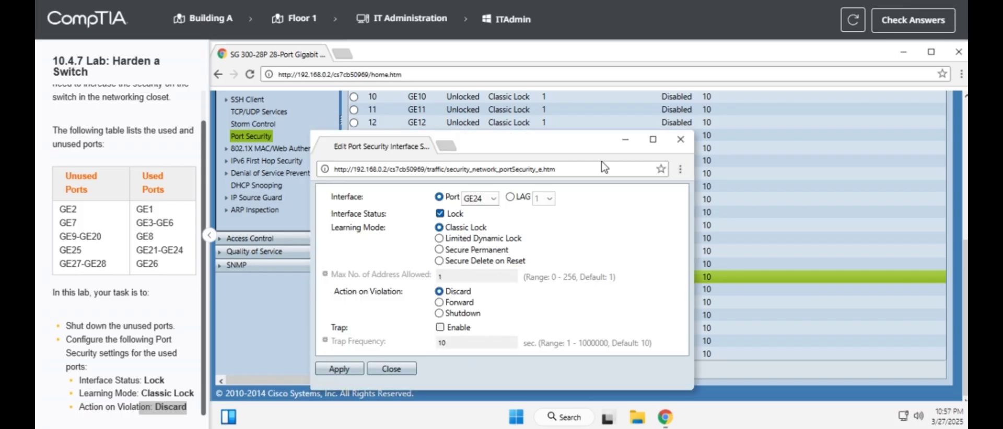
click(679, 139)
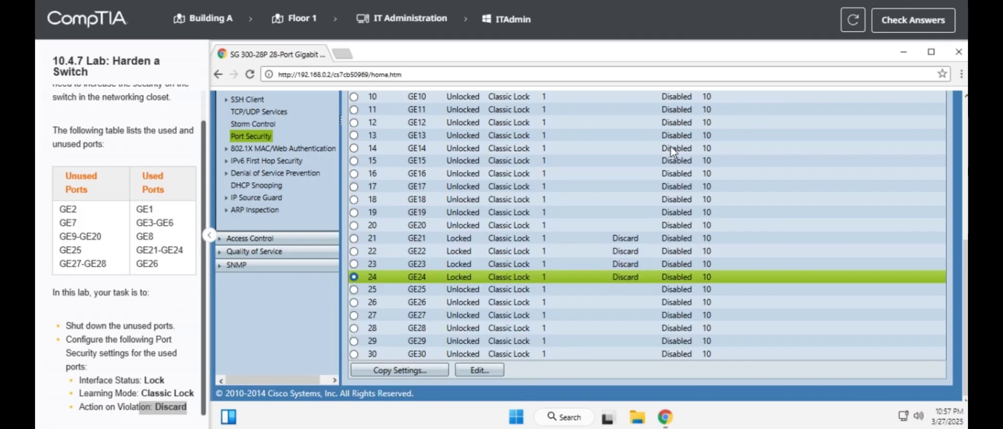
click(402, 290)
click(400, 302)
click(481, 355)
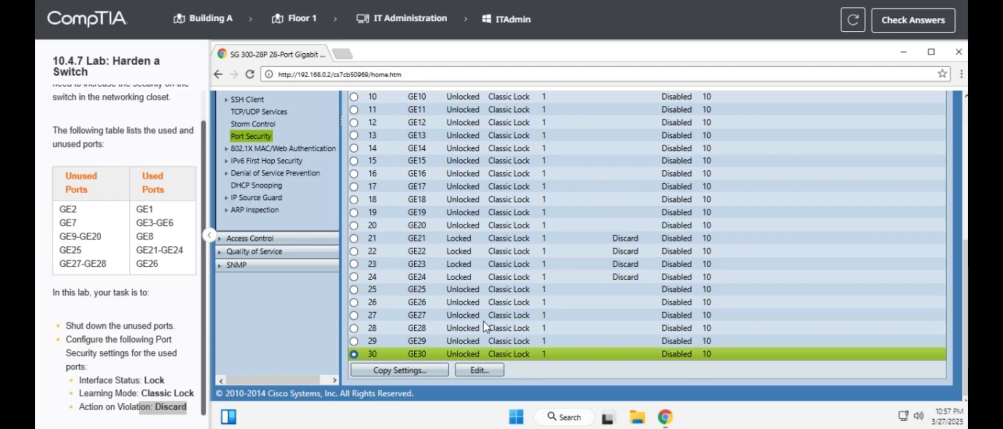
Set port GE26's interface status to Lock with Classic Lock learning and Discard on violation, apply it and close the editor.
click(423, 303)
click(473, 369)
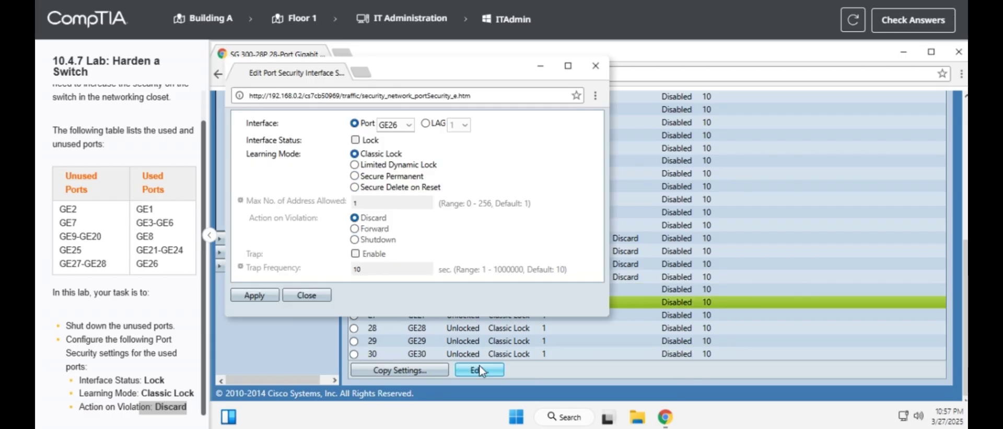
click(360, 142)
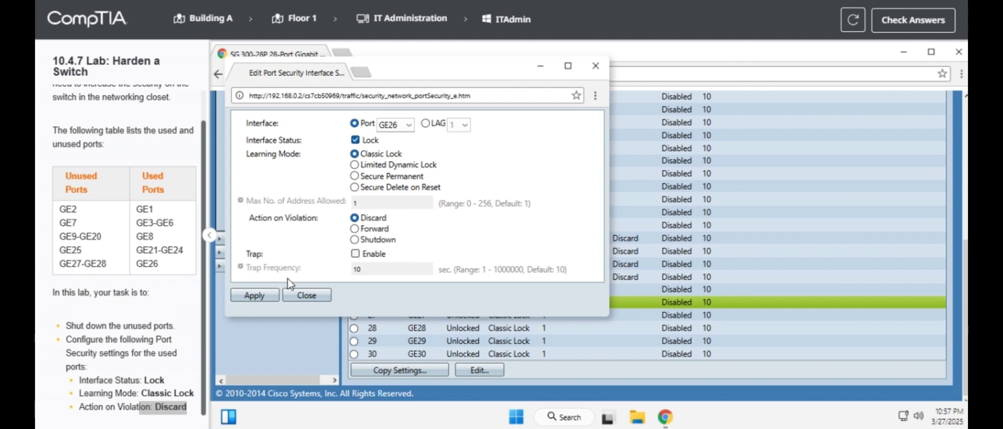
click(275, 294)
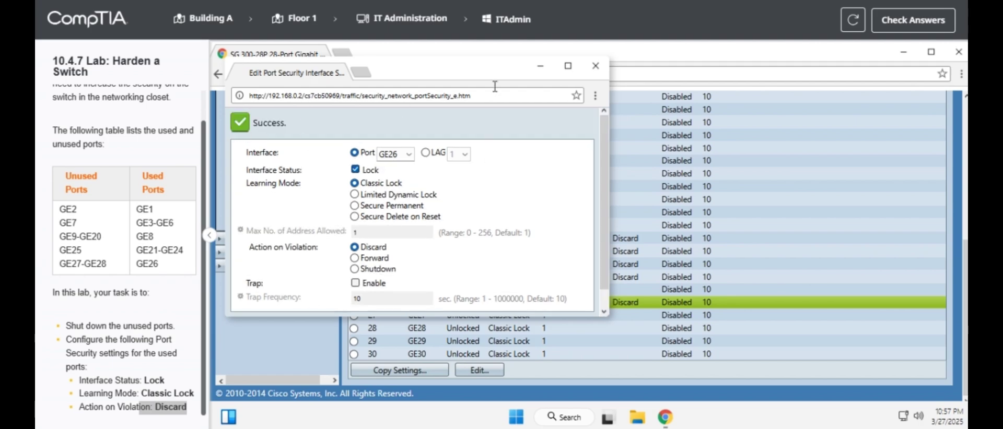
click(595, 65)
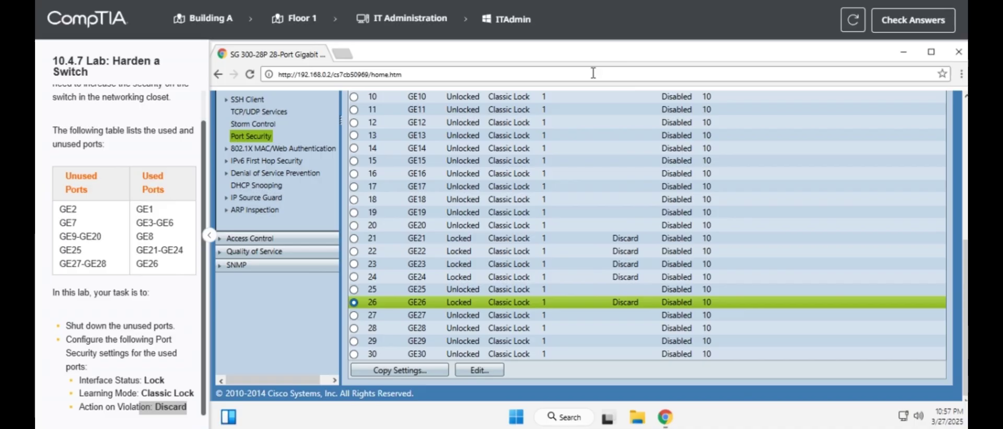
Review the interface status of the ports in the Port Security table and request the lab's answer check.
scroll(589, 358, up, 5)
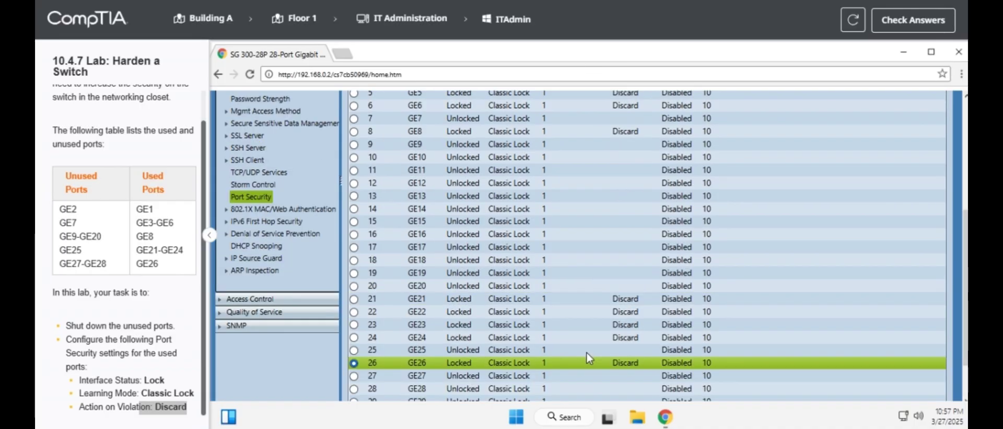
scroll(589, 359, up, 2)
scroll(590, 358, down, 6)
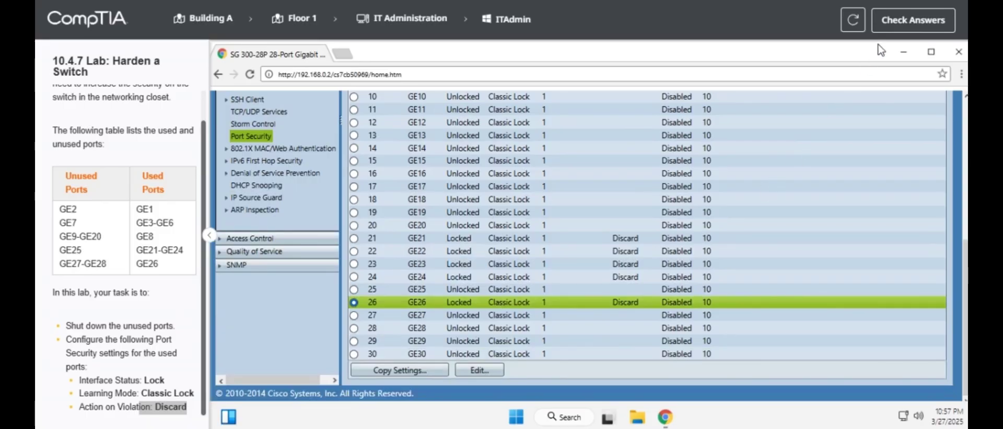
click(897, 34)
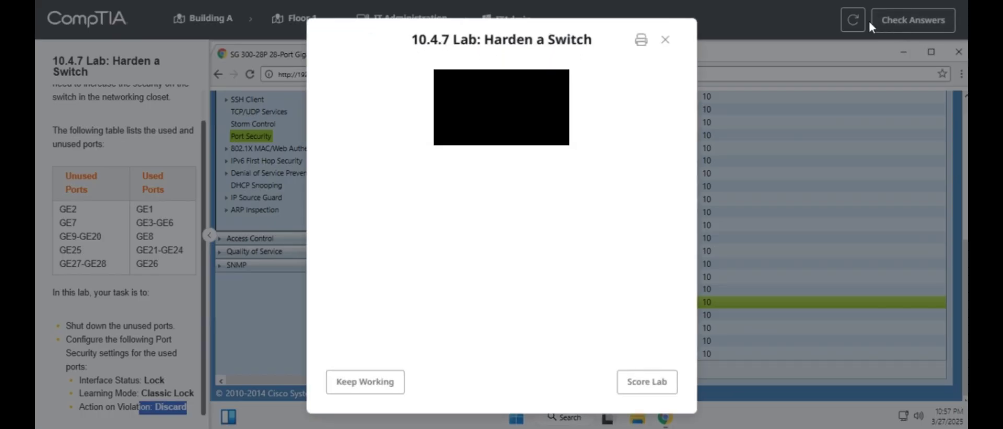